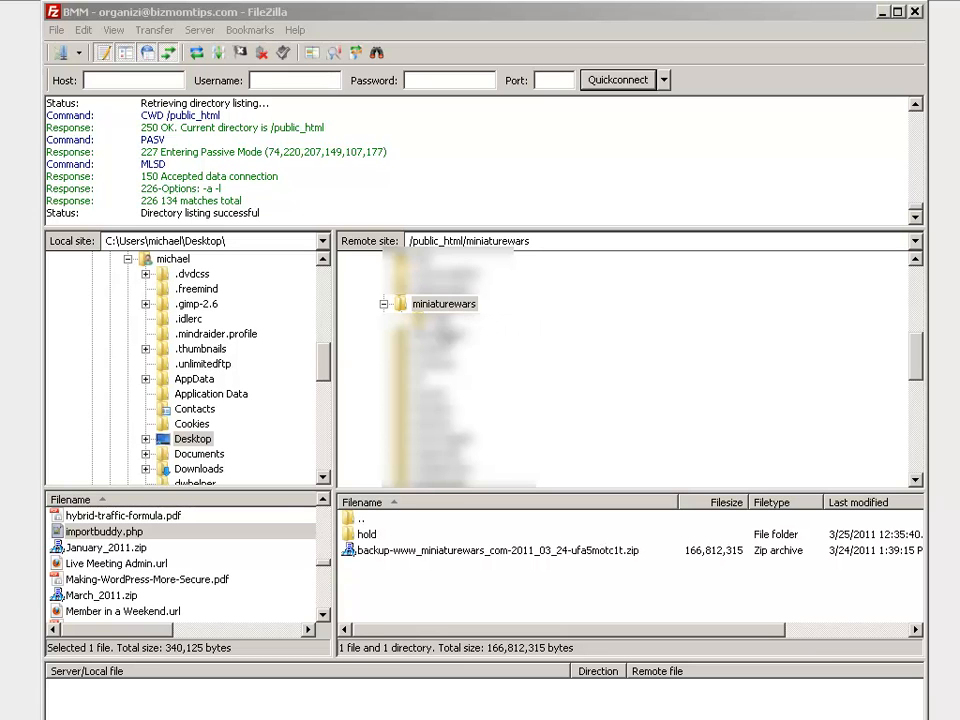
Check the remote hold folder's contents and select the backup zip in /public_html/miniaturewars.
left_click(440, 316)
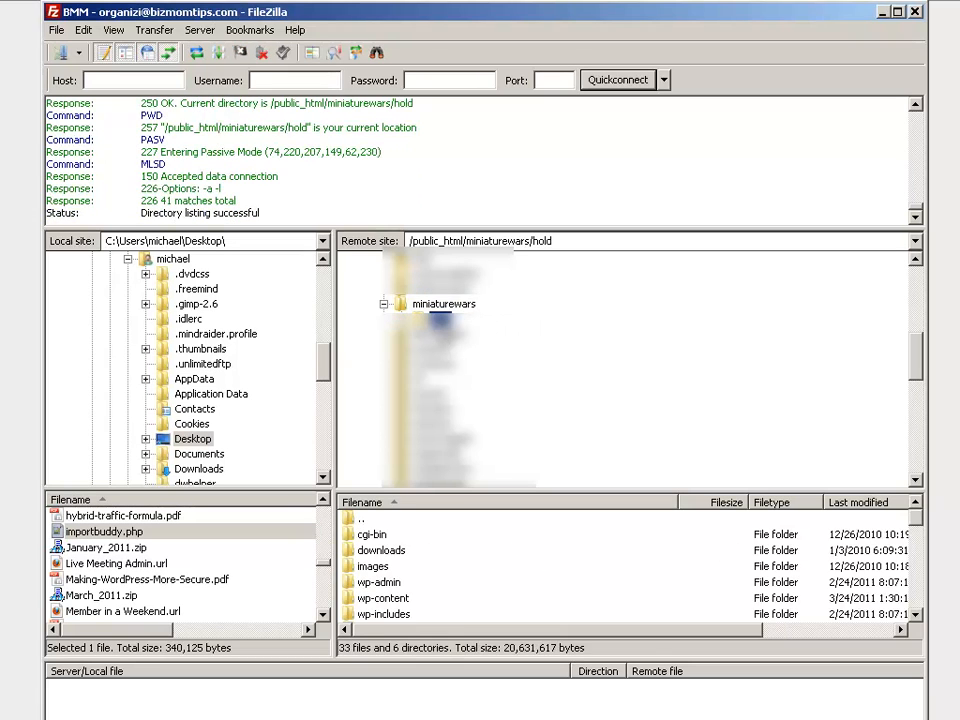
left_click(443, 305)
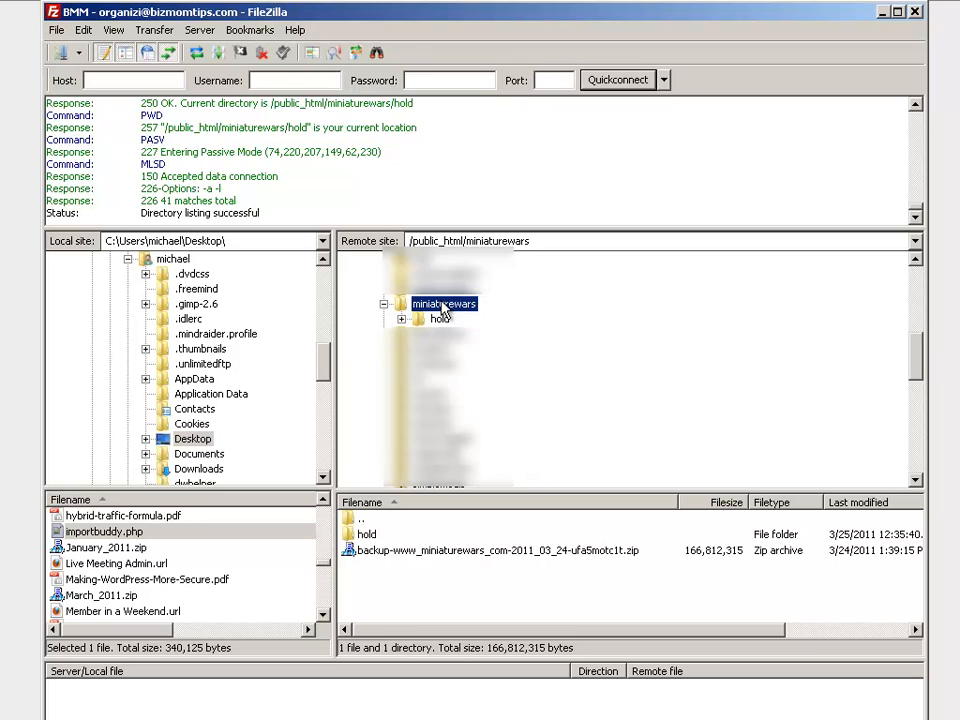
left_click(462, 551)
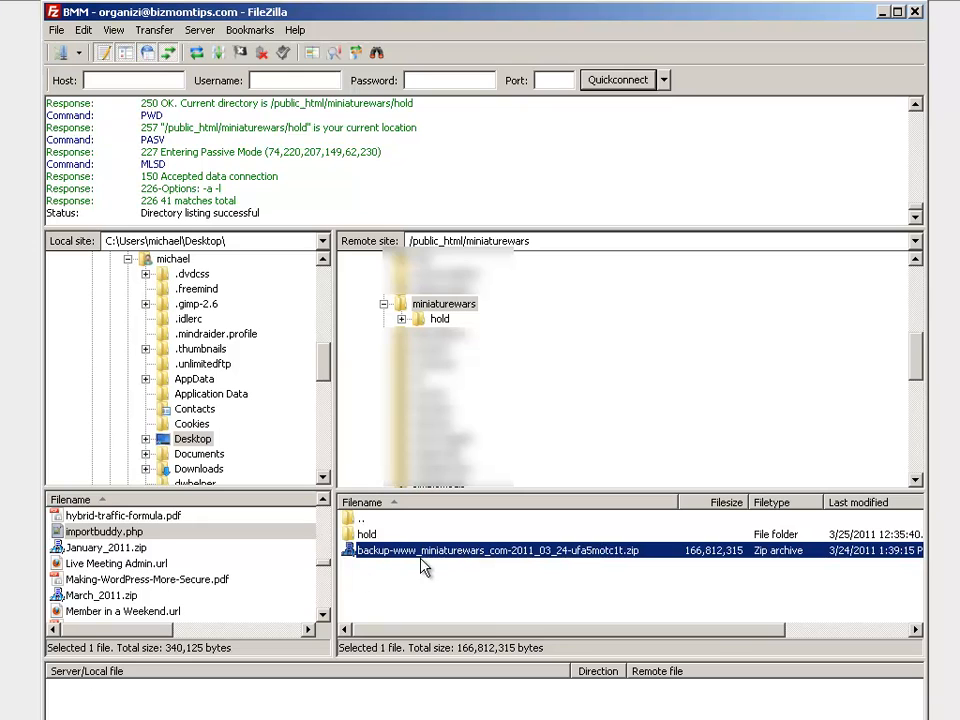
Upload importbuddy.php from the local Desktop to the remote /public_html/miniaturewars folder.
left_click(118, 533)
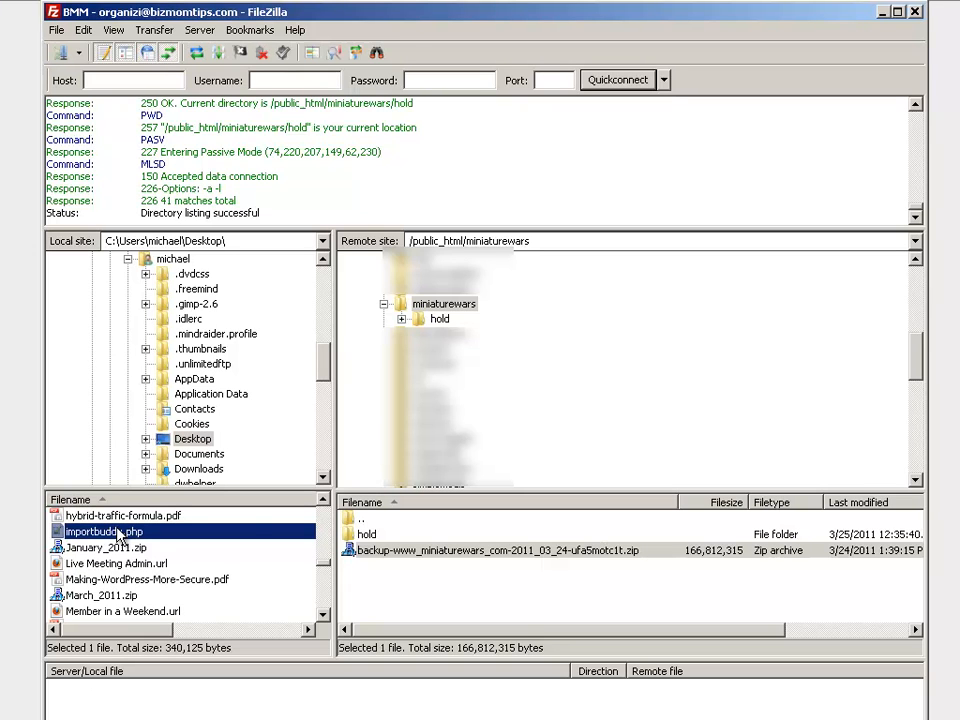
right_click(118, 533)
left_click(160, 540)
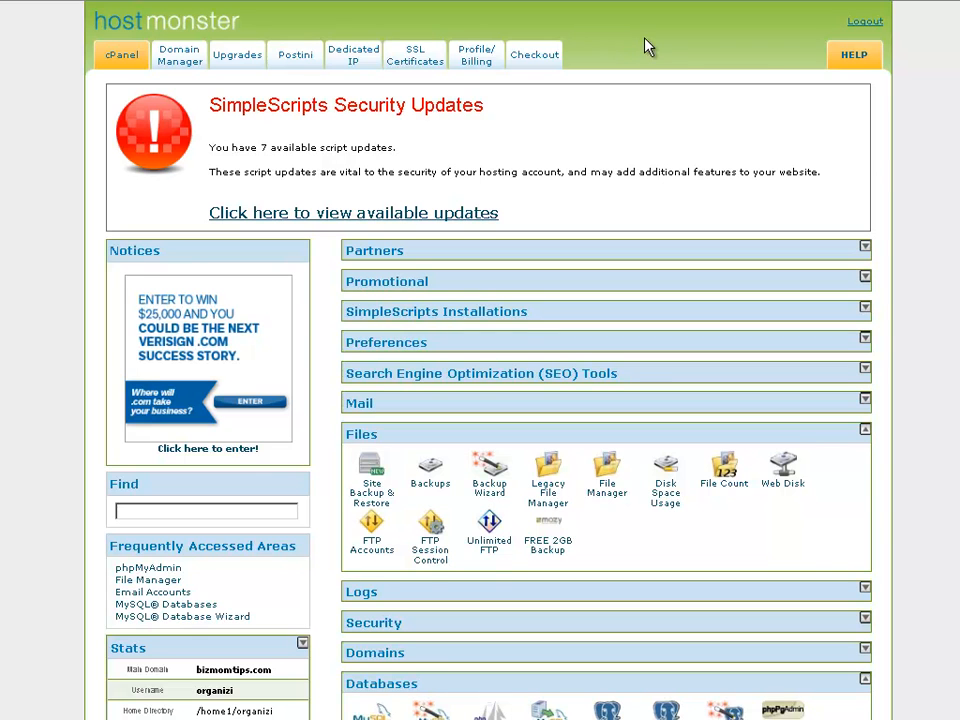
Switch to the Hostmonster cPanel and create a new MySQL database named backupbuddy with the MySQL Database Wizard.
scroll(882, 162, "down", 2)
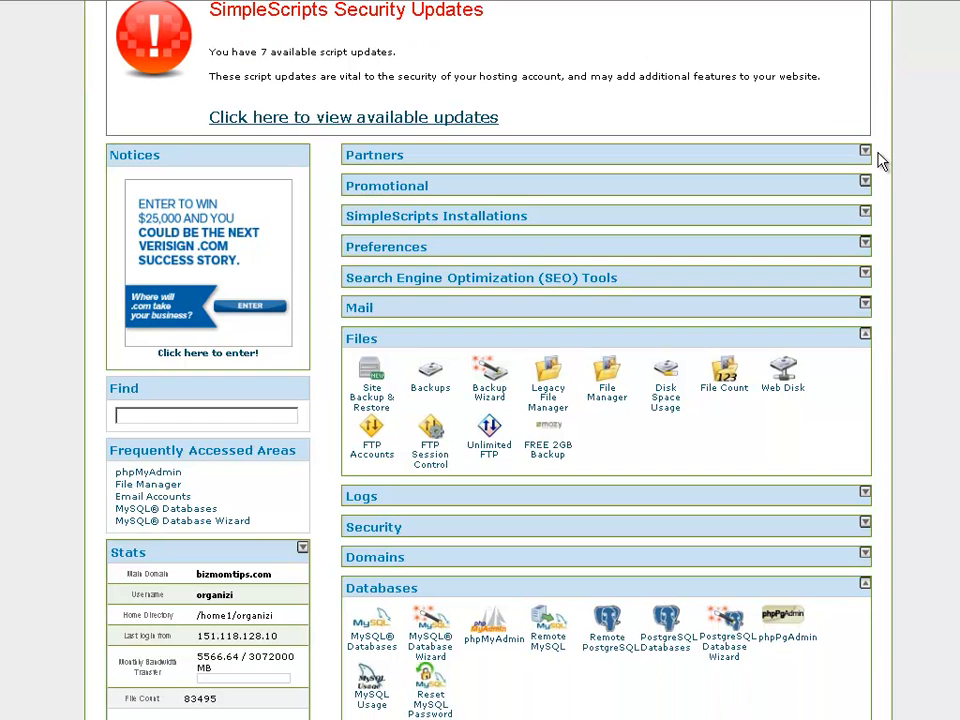
left_click(866, 155)
scroll(890, 170, "down", 2)
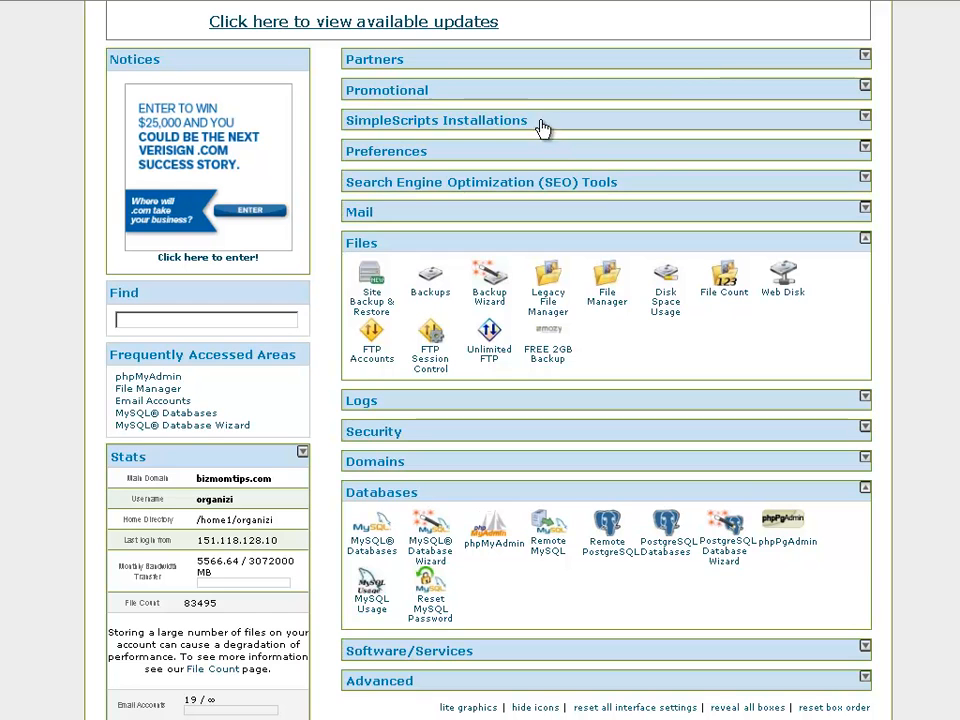
left_click(420, 552)
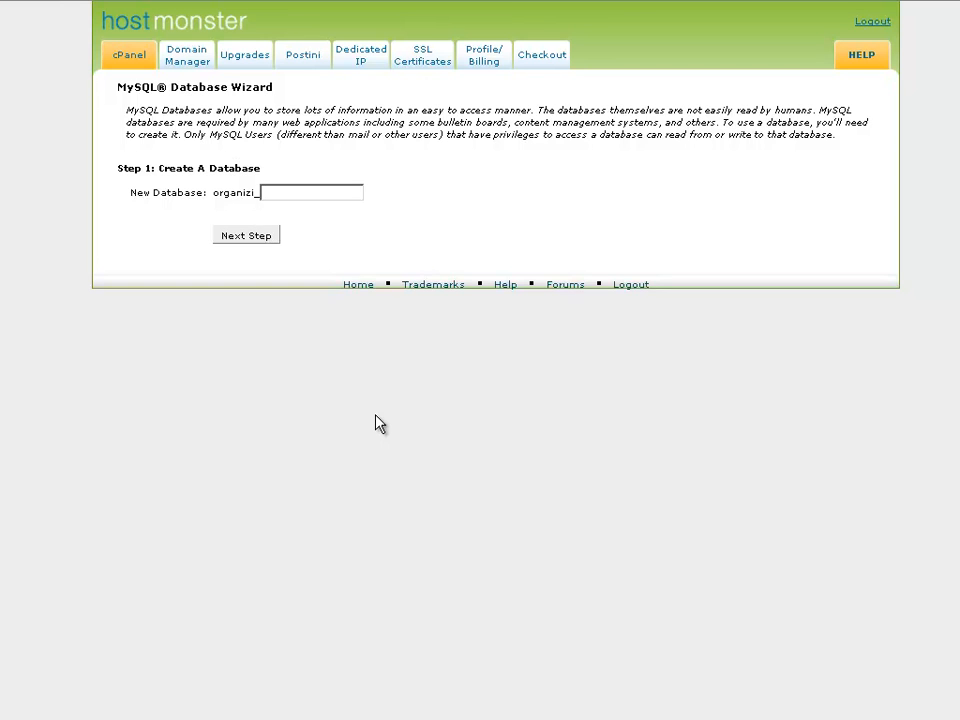
type("backupbuddy")
left_click(232, 241)
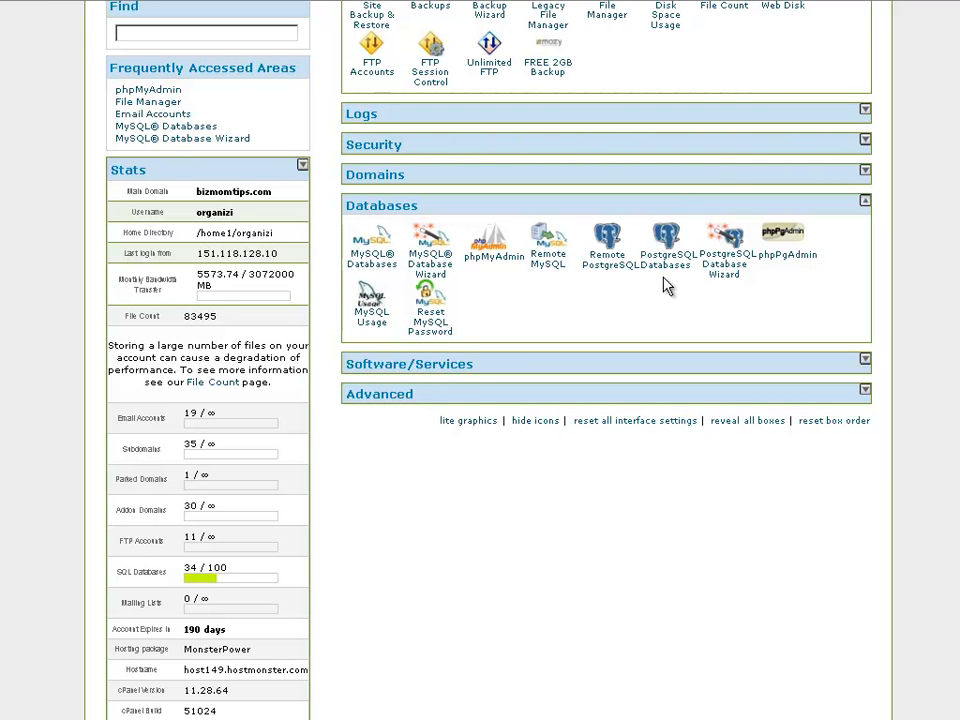
Add the MySQL user organizi_admin to the organizi_backupbuddy database.
left_click(355, 258)
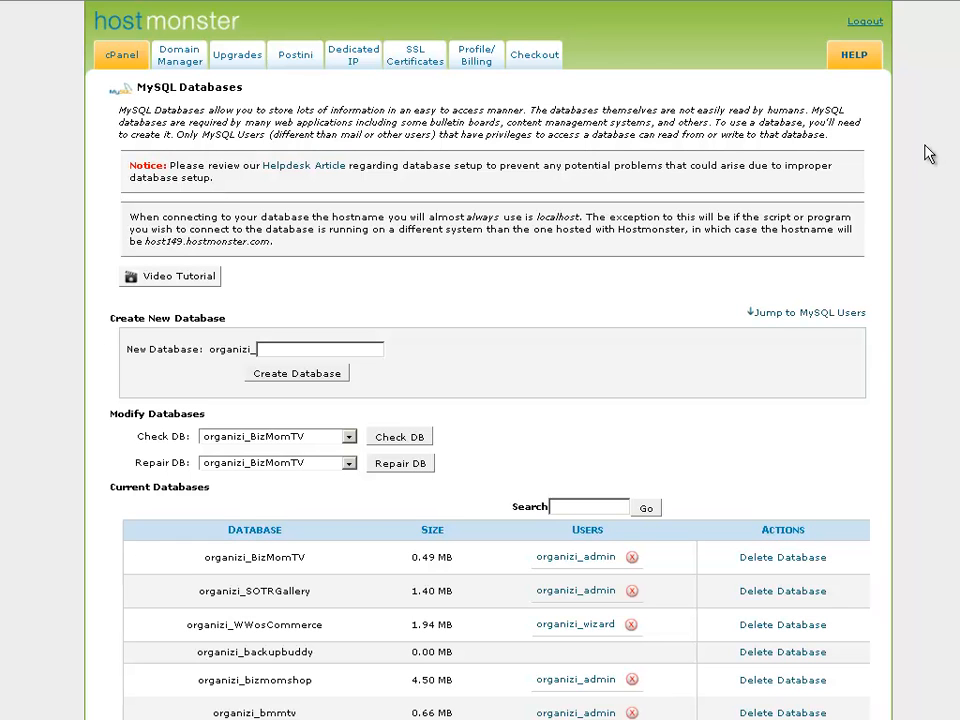
scroll(918, 160, "down", 1)
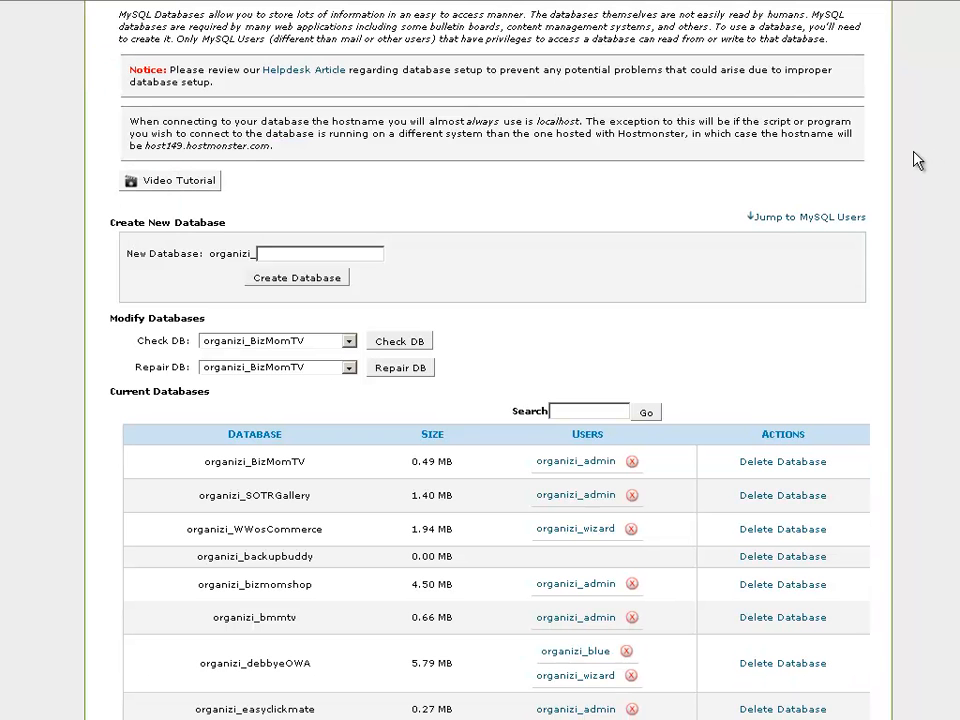
scroll(918, 160, "down", 9)
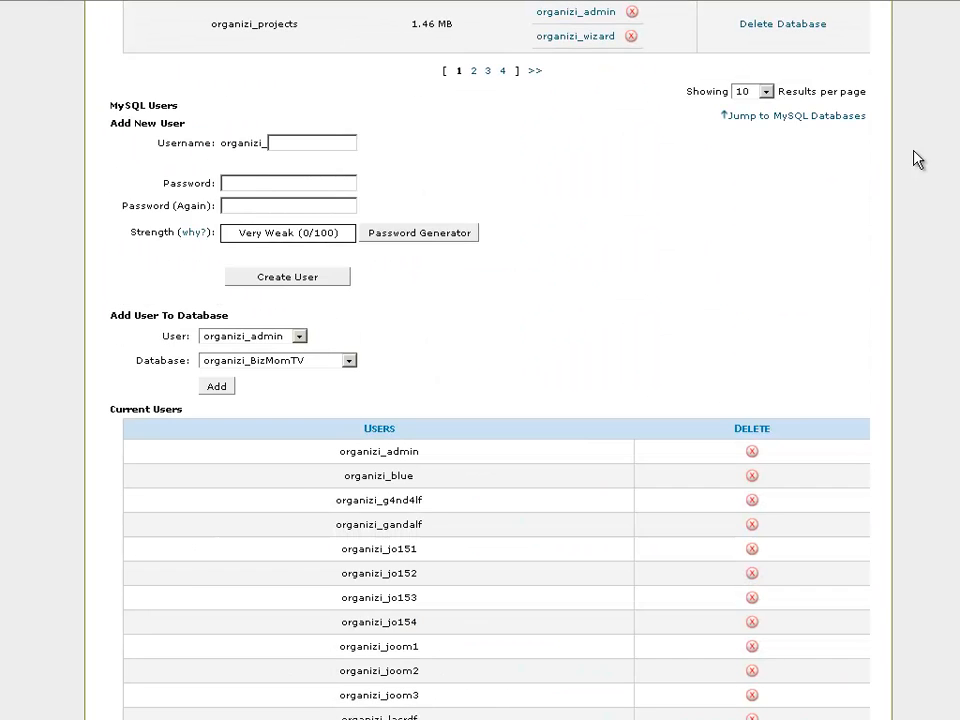
scroll(918, 160, "up", 1)
left_click(344, 362)
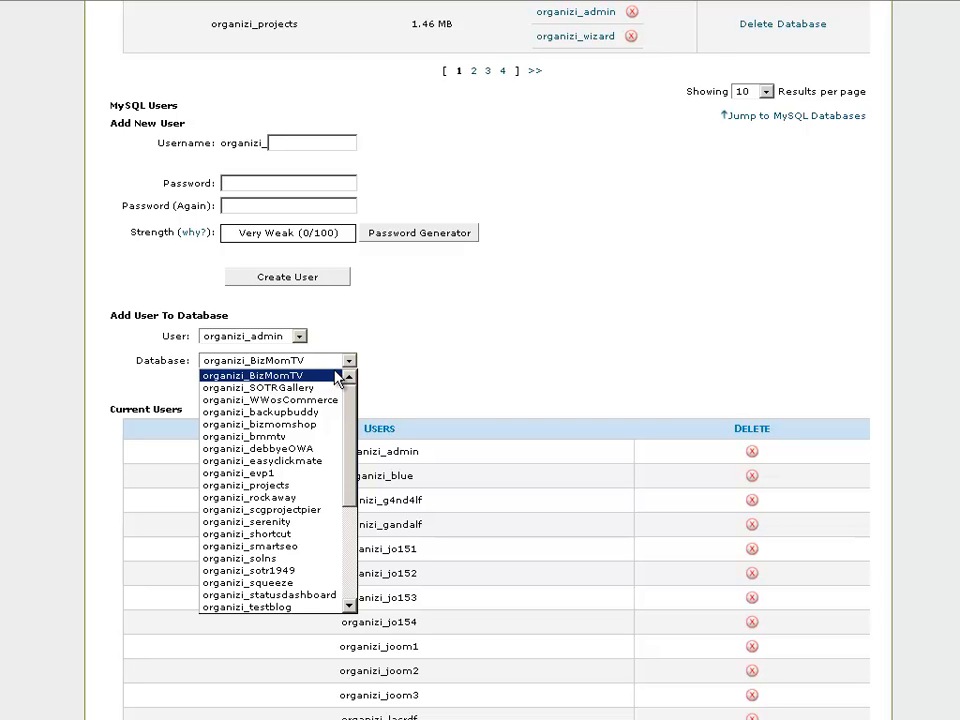
left_click(317, 412)
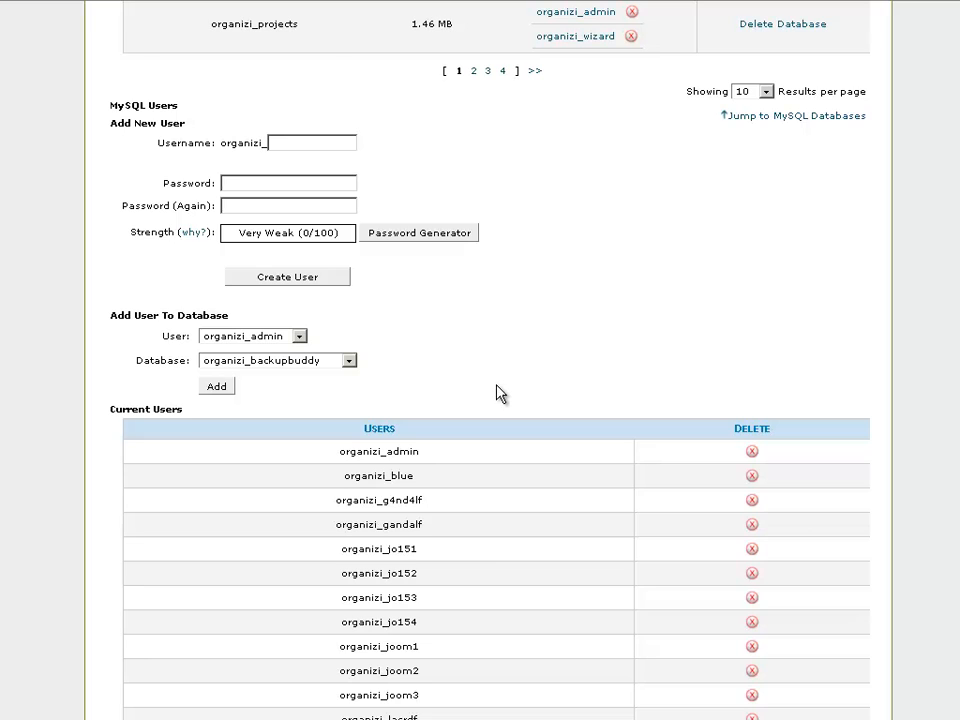
key("alt+Left")
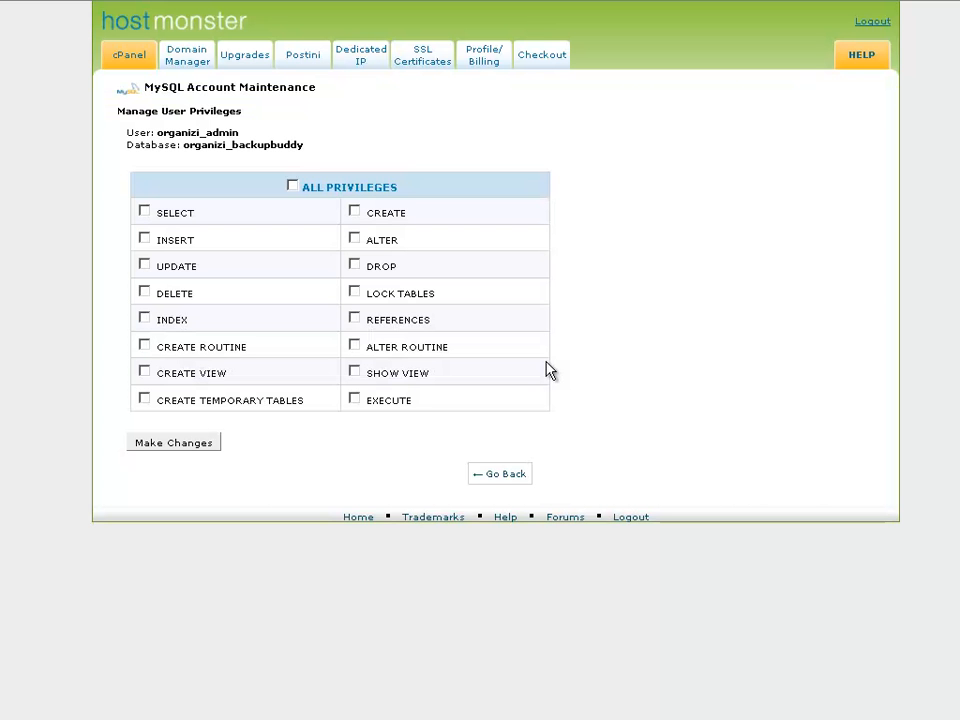
Grant organizi_admin all privileges on the organizi_backupbuddy database and return to the previous page.
left_click(293, 187)
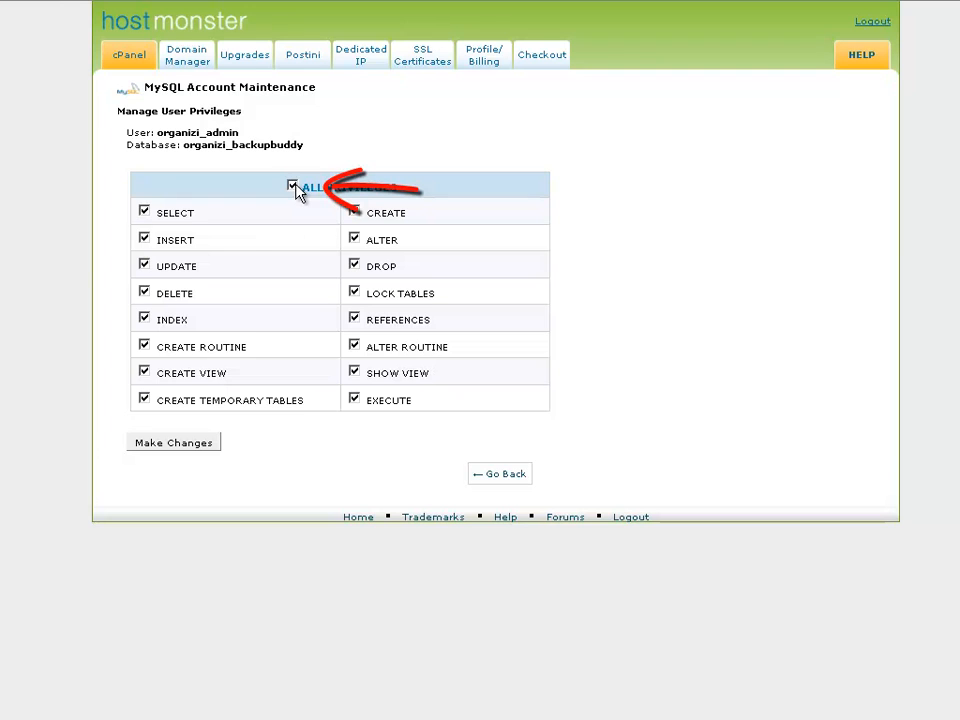
left_click(174, 443)
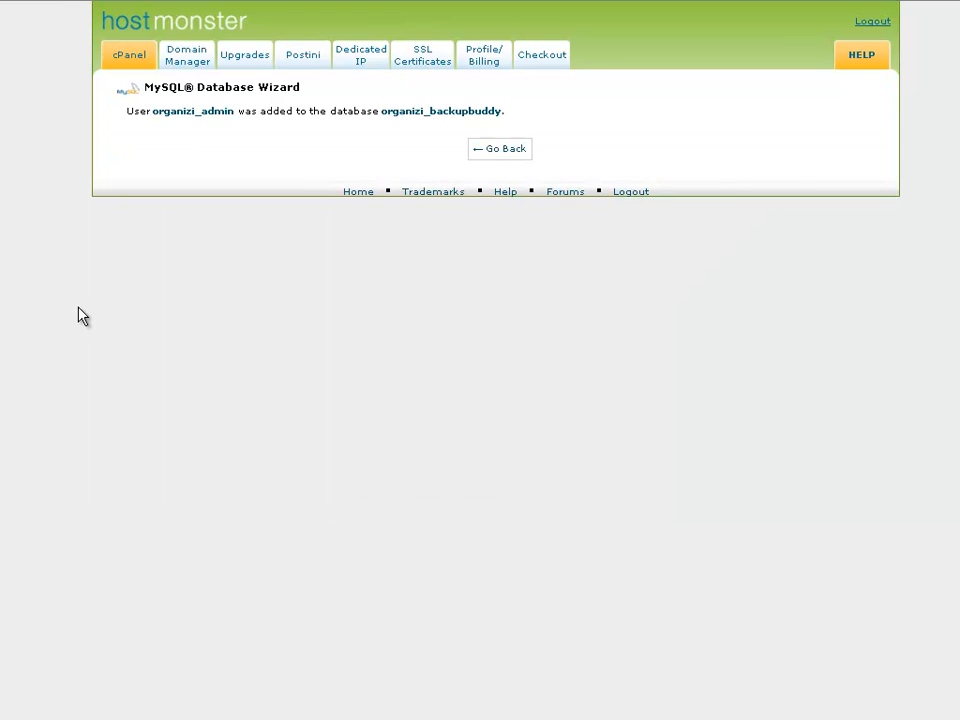
left_click(499, 152)
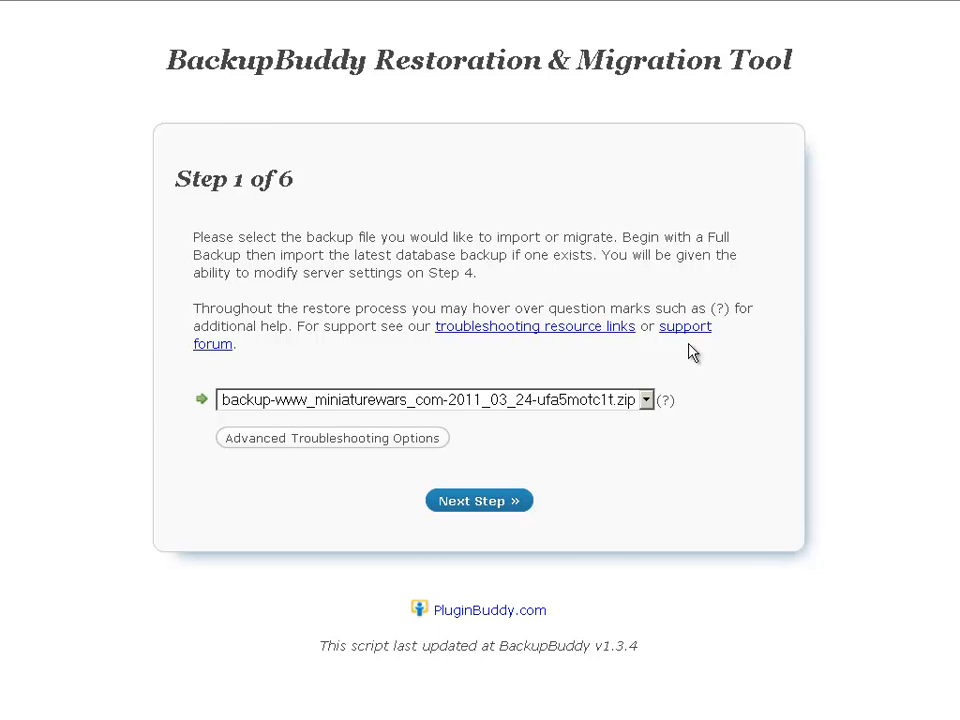
In the BackupBuddy Restoration & Migration Tool, review the advanced troubleshooting options and continue with the backup-www_miniaturewars_com-2011_03_24-ufa5motc1t.zip backup.
left_click(646, 401)
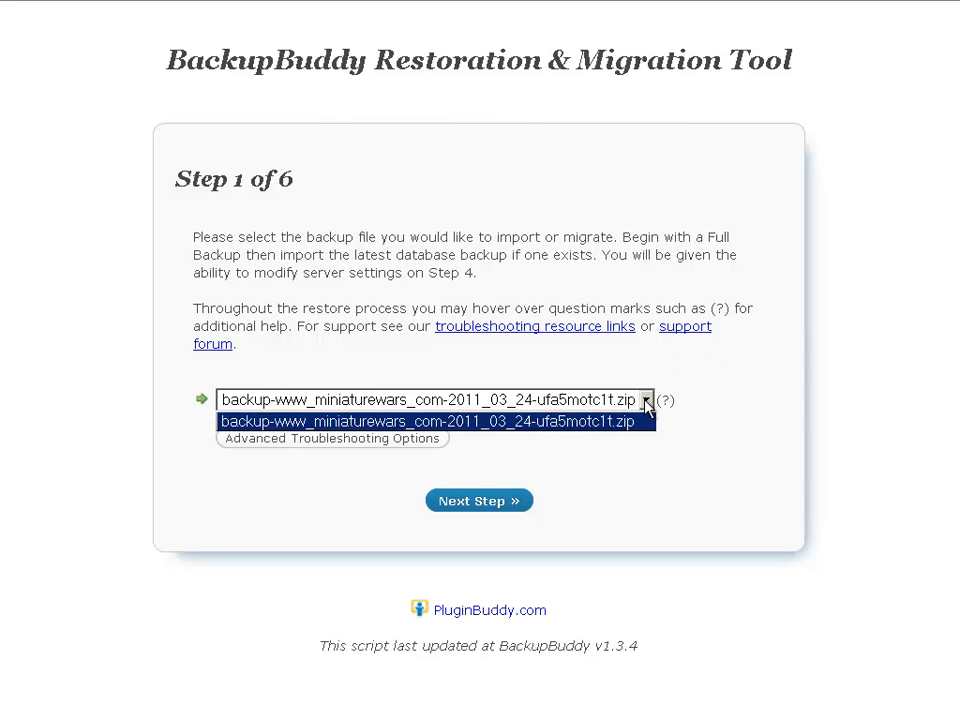
left_click(647, 403)
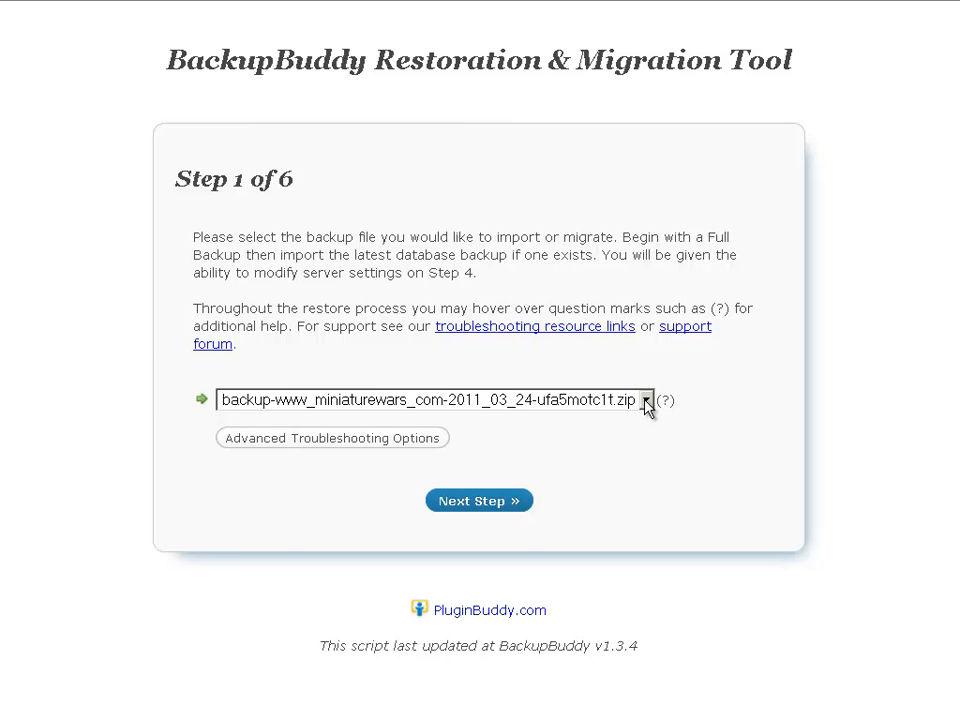
left_click(419, 445)
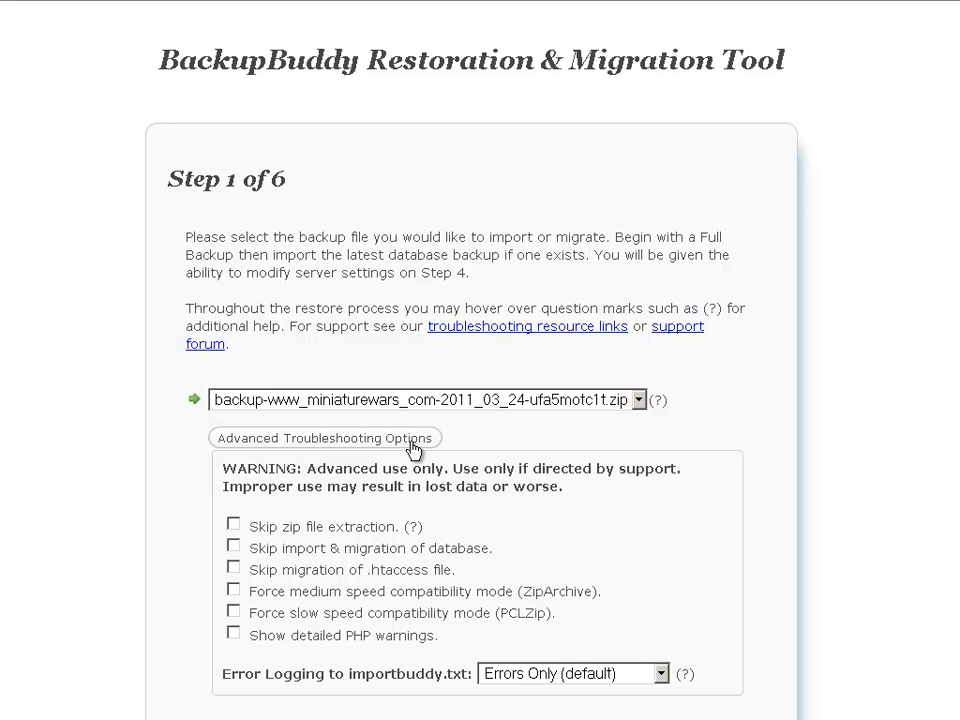
left_click(418, 441)
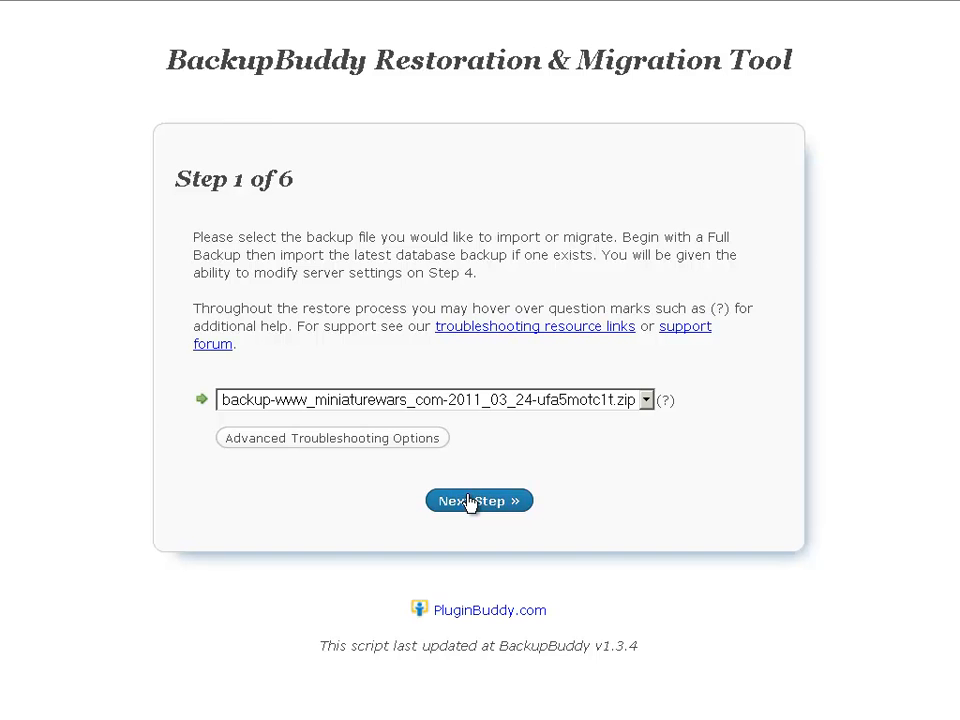
left_click(469, 502)
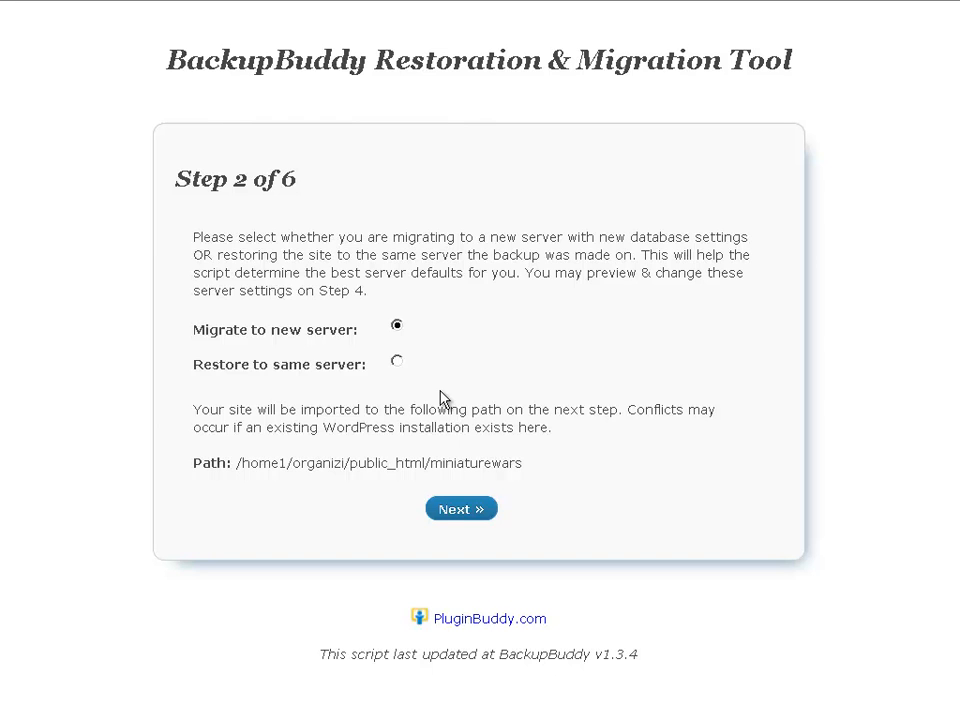
Choose restoring to the same server, extract the backup files into the miniaturewars path, and proceed to the database settings.
left_click(476, 506)
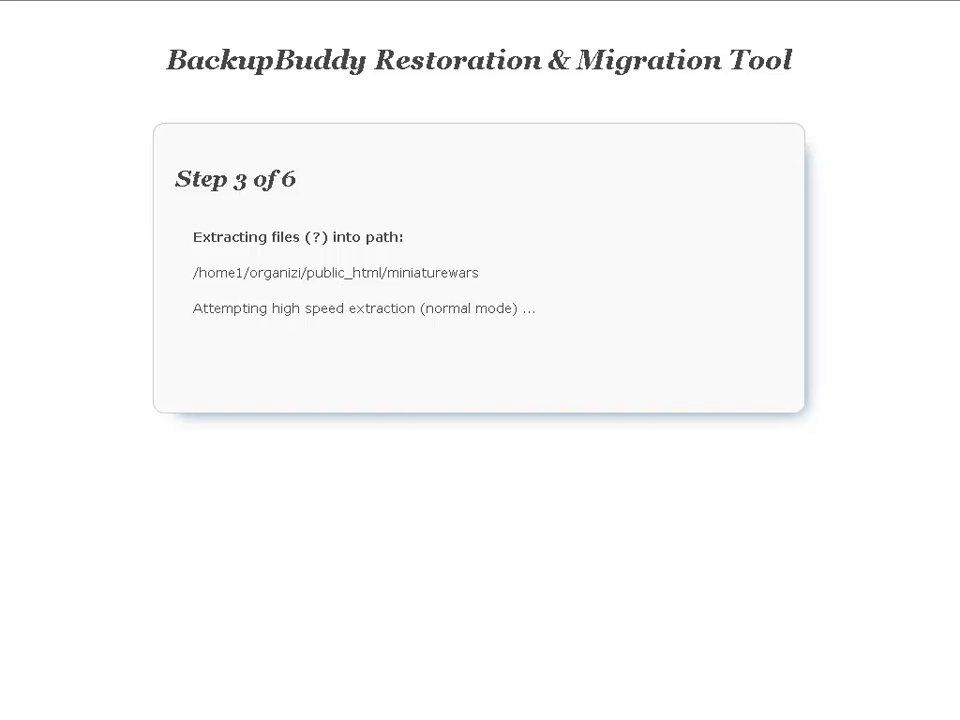
left_click_drag(319, 360, 197, 367)
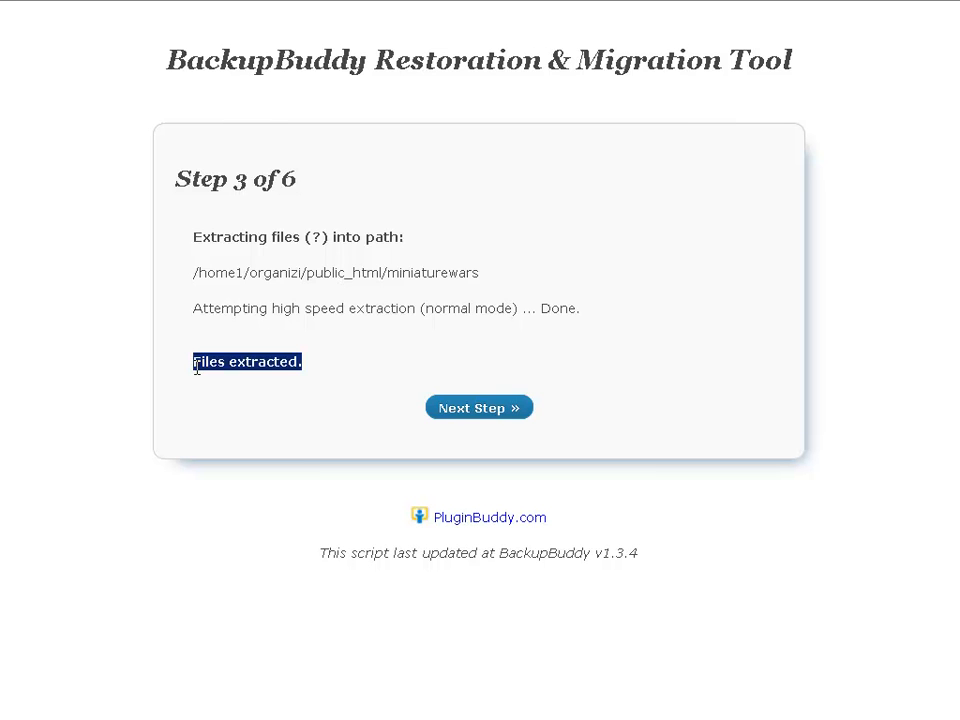
left_click(462, 410)
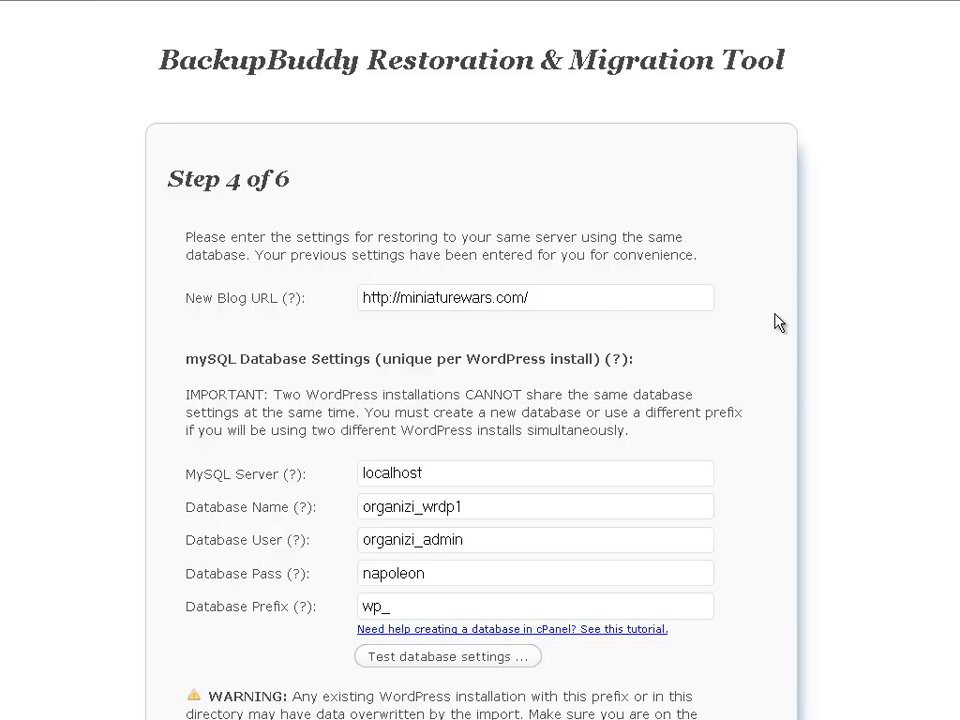
Set the database name for the restored blog to organizi_backupbuddy.
scroll(778, 323, "down", 3)
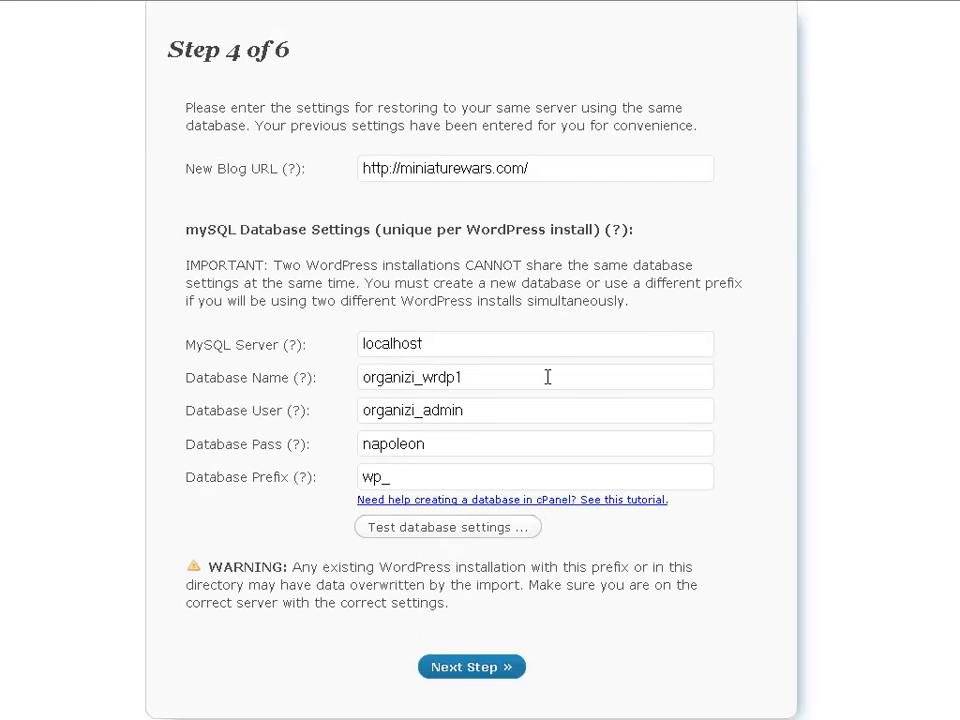
left_click_drag(463, 377, 346, 383)
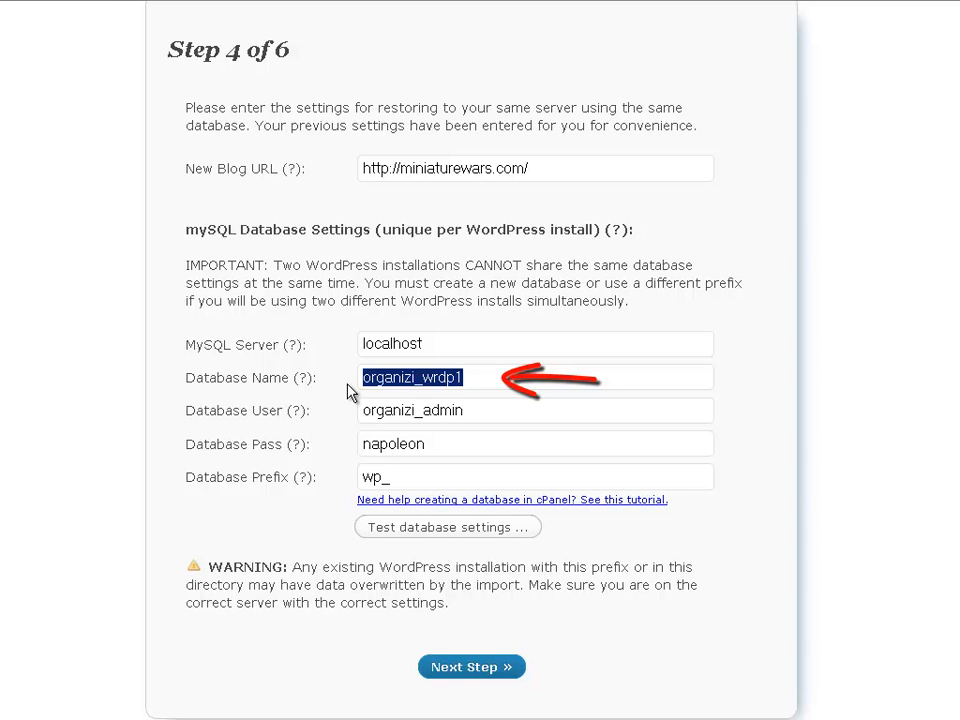
left_click(513, 380)
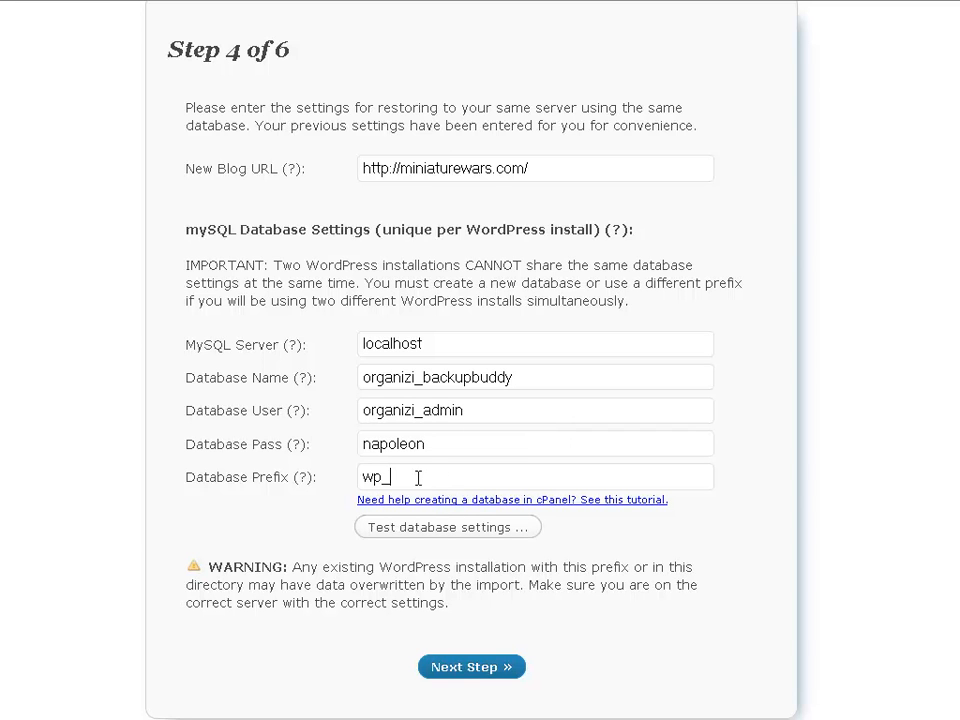
Keep the database prefix wp_ and test the MySQL database settings, reviewing each test result.
left_click_drag(433, 480, 347, 472)
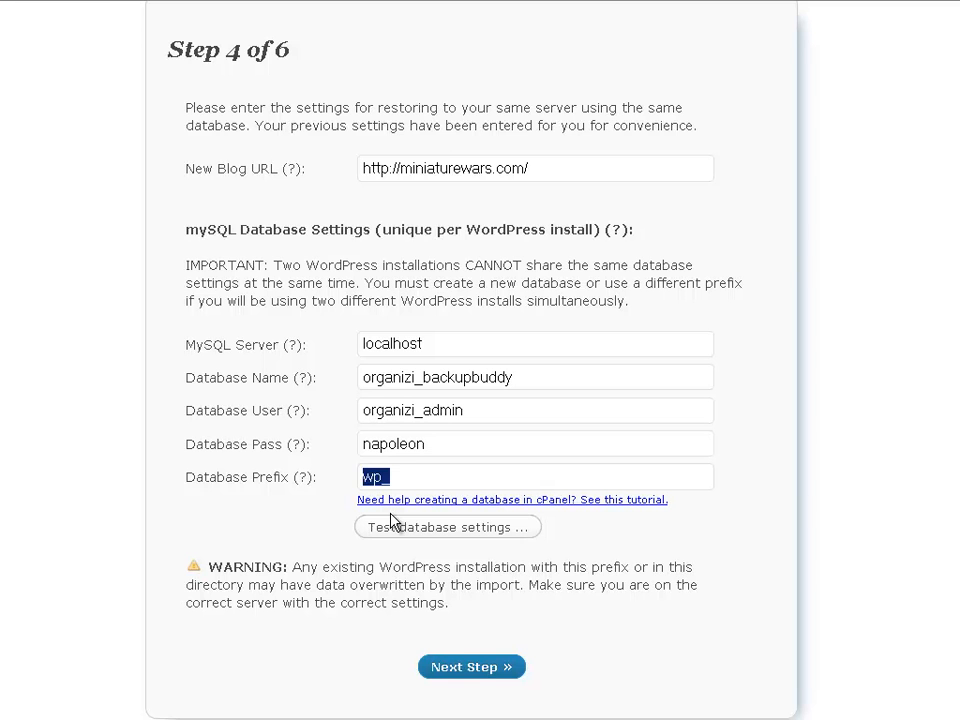
left_click(428, 530)
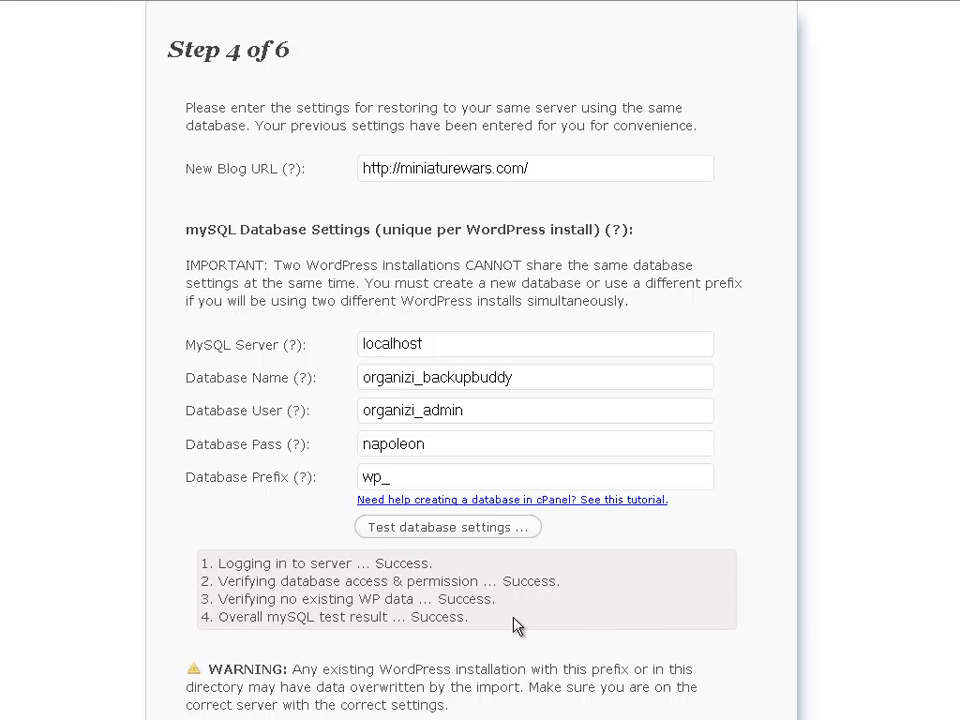
left_click_drag(513, 625, 224, 563)
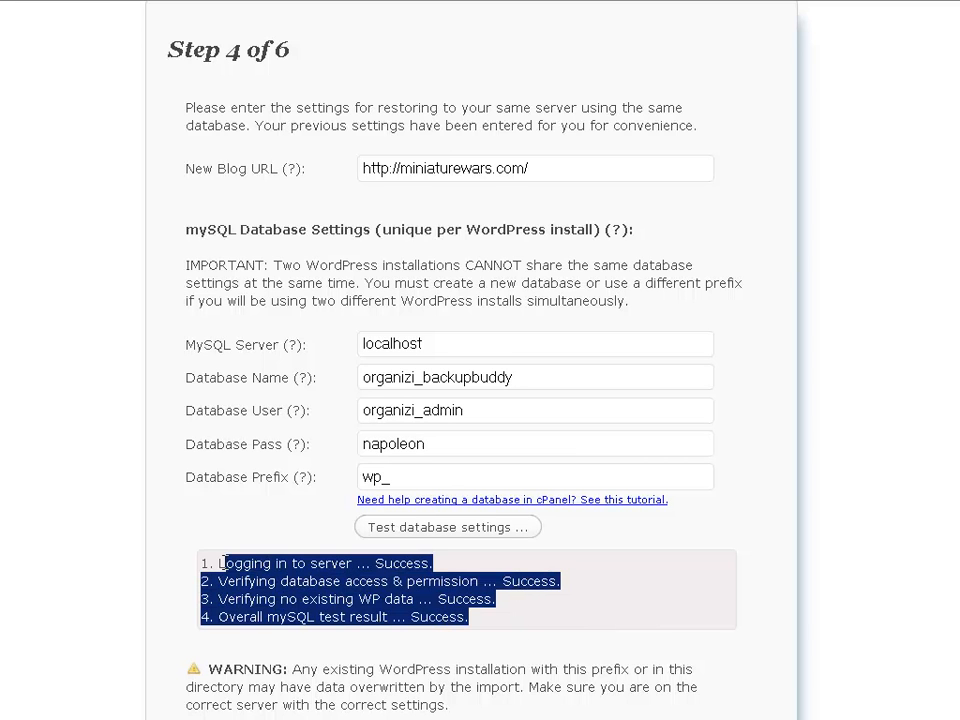
Run the database import and delete the import and migration files from the site.
left_click(784, 434)
scroll(784, 433, "down", 3)
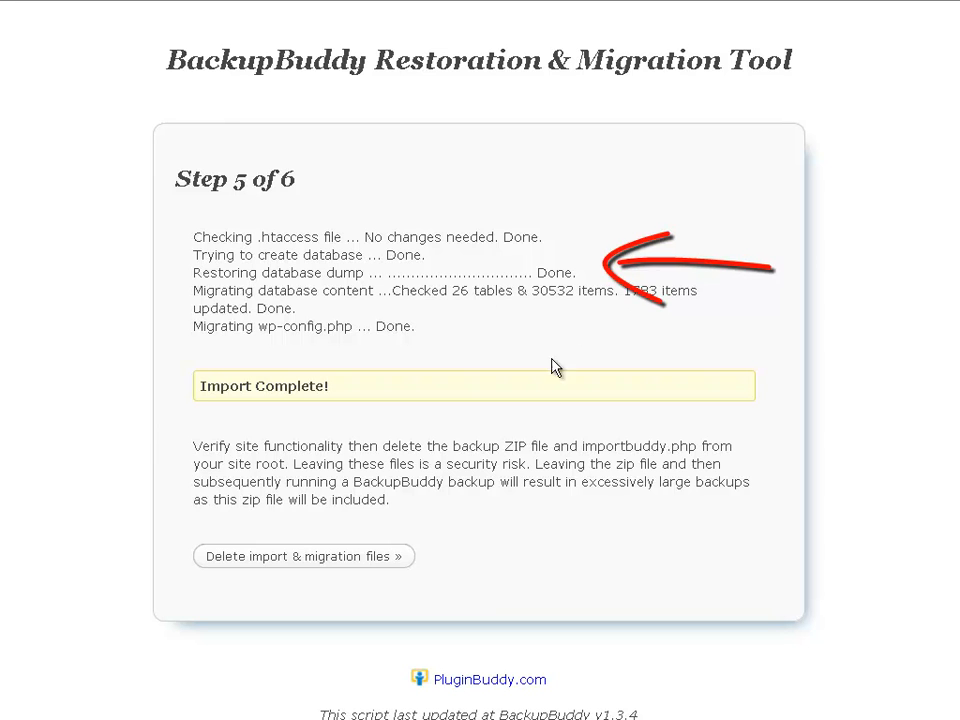
left_click(390, 558)
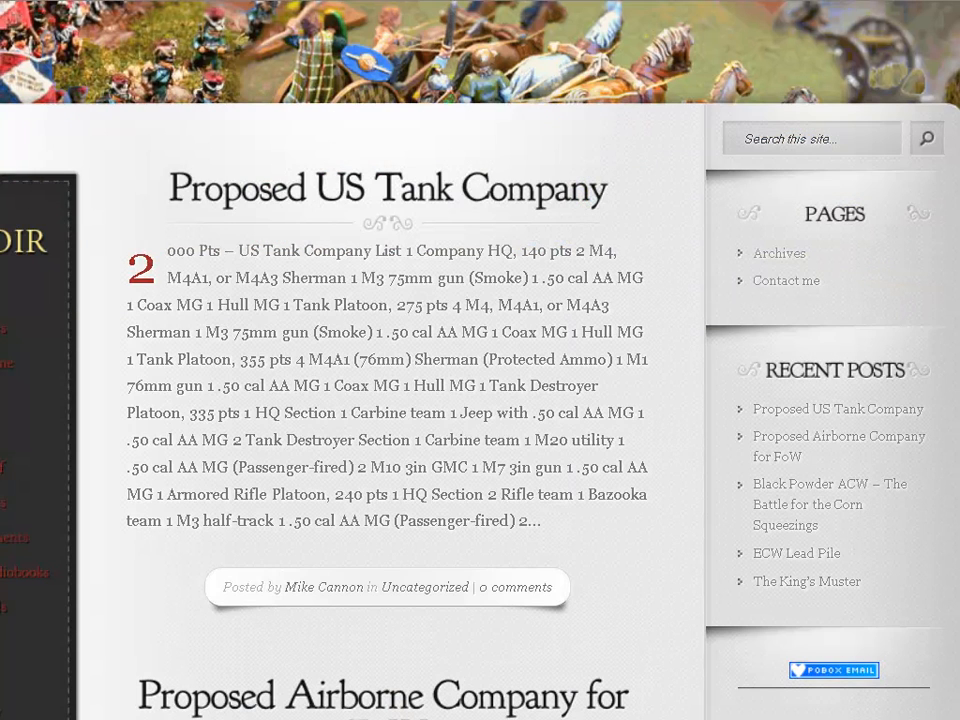
Inspect the restored miniature wars blog's home page from its header down to its footer.
scroll(400, 360, "down", 12)
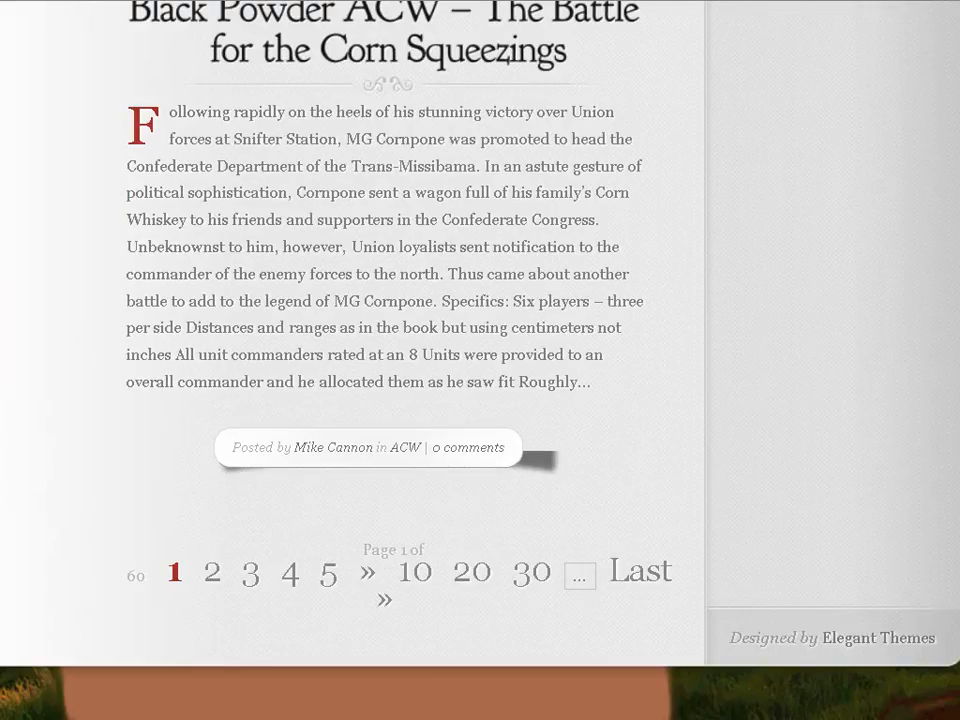
scroll(350, 360, "up", 10)
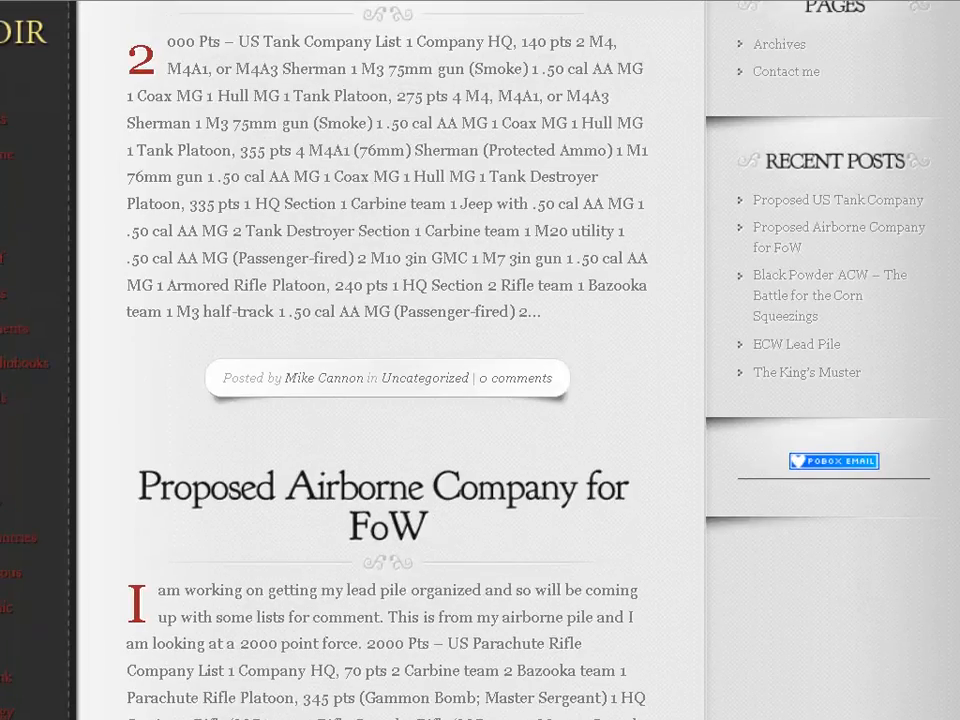
scroll(786, 298, "up", 3)
scroll(605, 124, "up", 1)
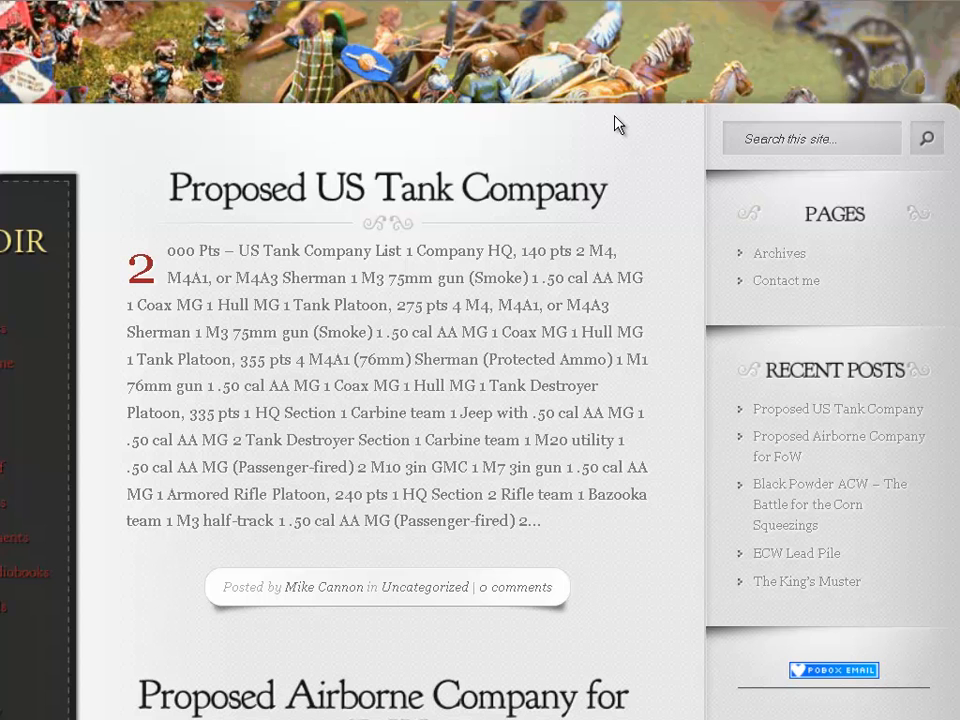